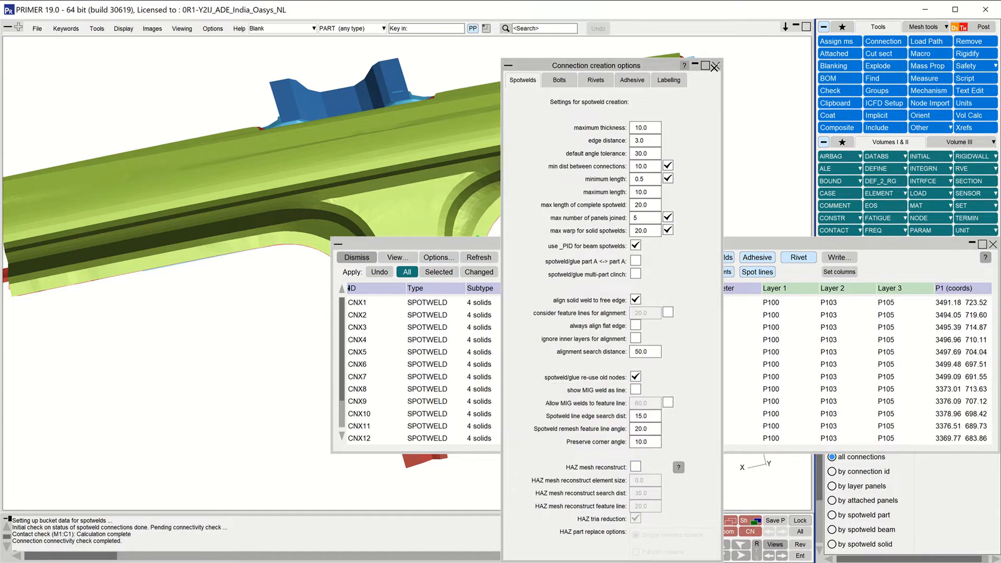
Step: Close the connection creation options and show the table's Remesh, Remesh diam, Remesh Nrings, Remesh R1 diam, Remesh R0 PID and Remesh R1 PID columns
left_click(716, 66)
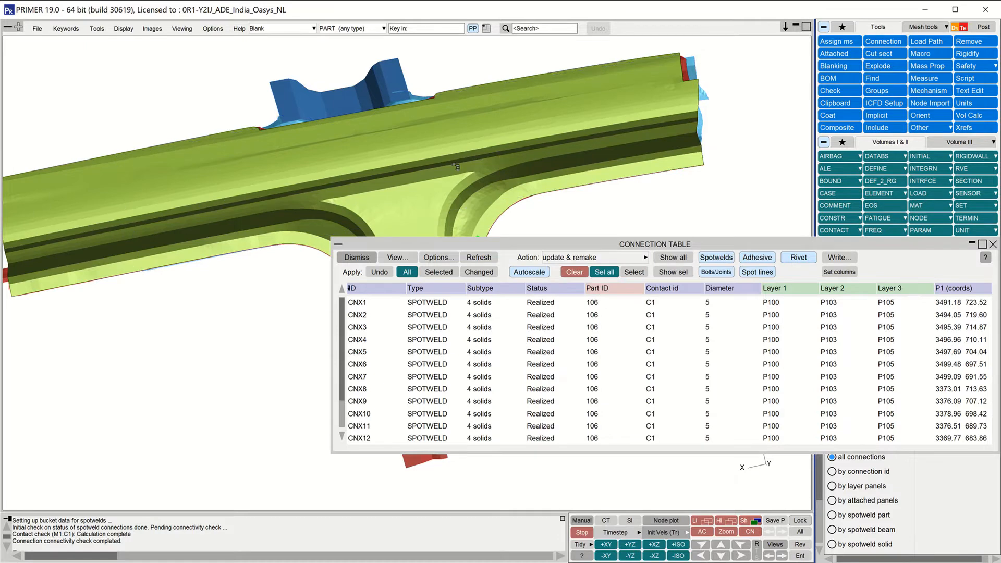
left_click(398, 257)
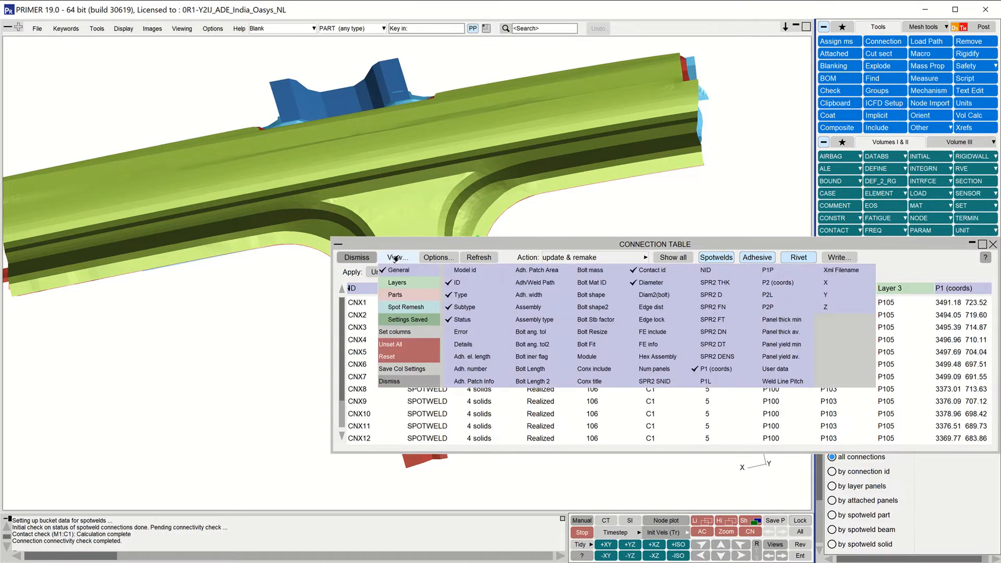
left_click(404, 307)
left_click(463, 271)
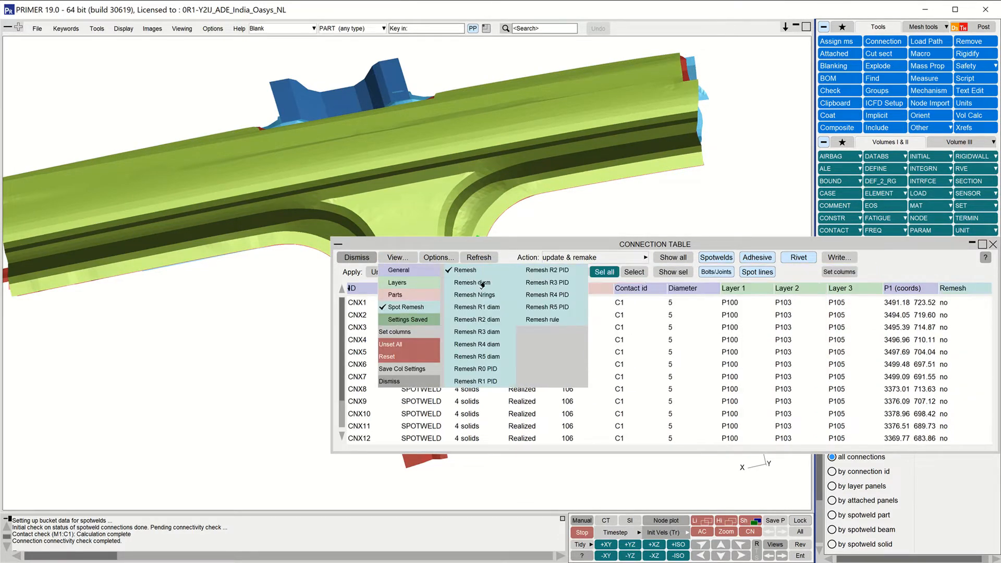
left_click(477, 283)
left_click(476, 295)
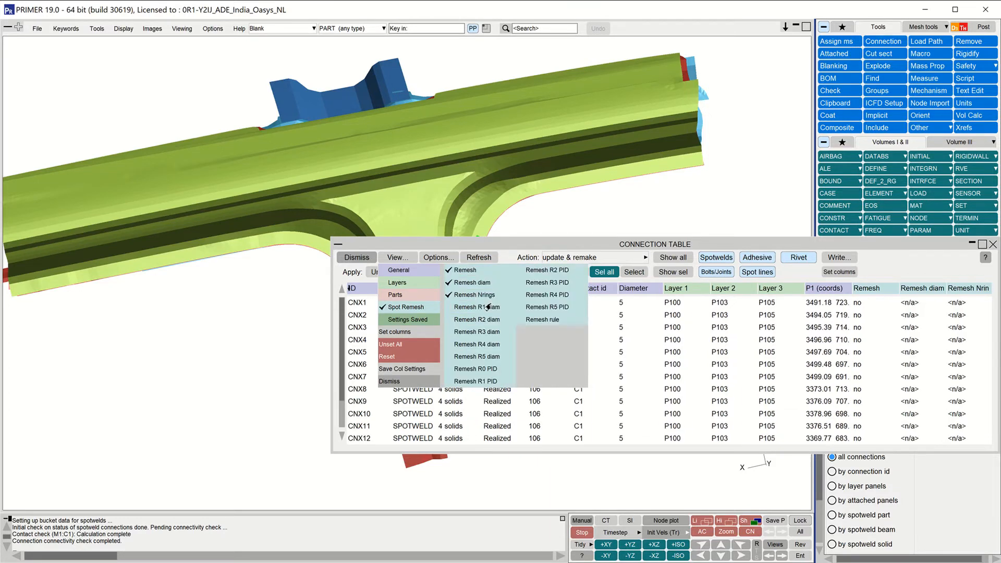
left_click(483, 308)
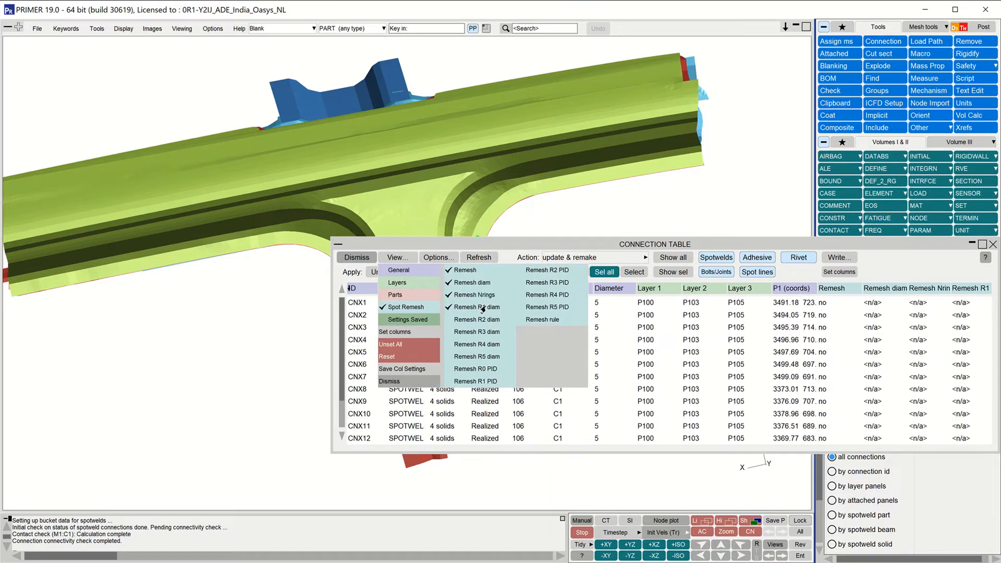
left_click(476, 370)
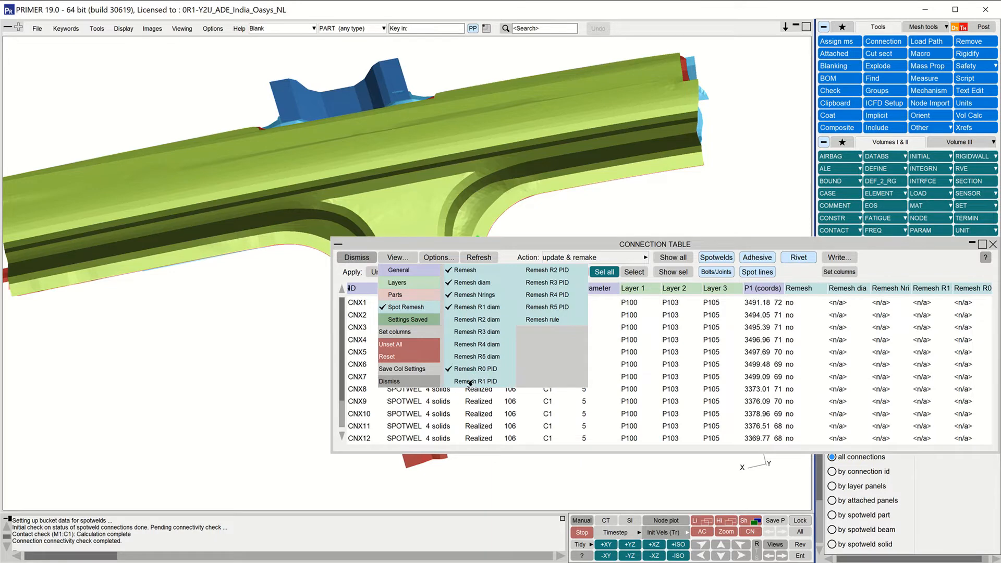
left_click(466, 383)
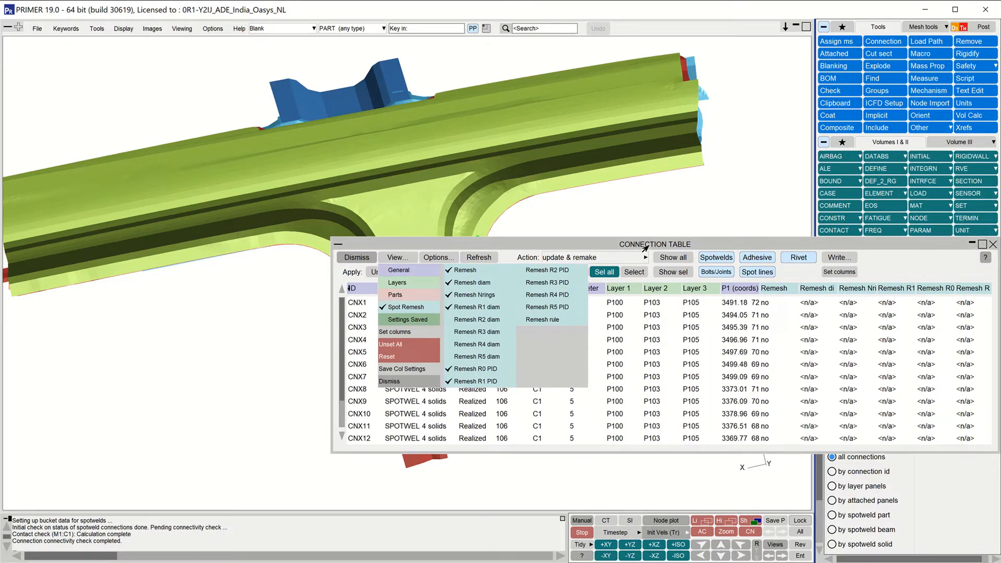
left_click(417, 382)
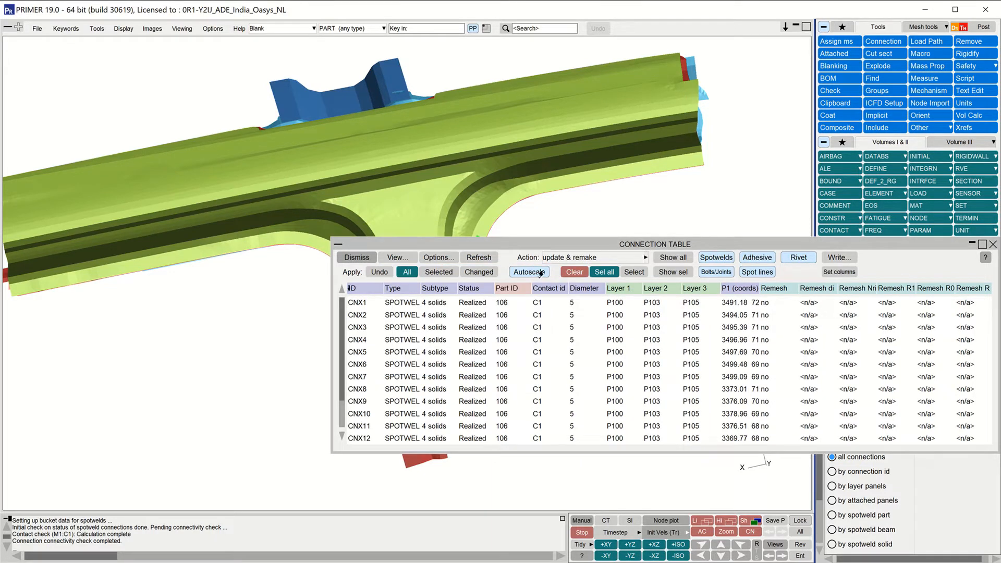
Step: Set all spotwelds in the connection table to remesh around the spotweld
left_click(601, 274)
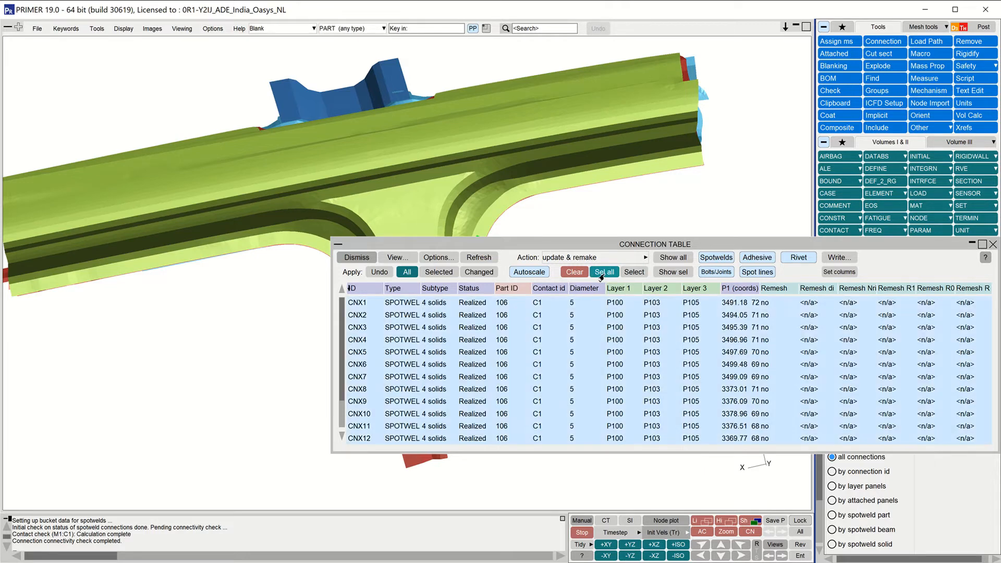
left_click(768, 306)
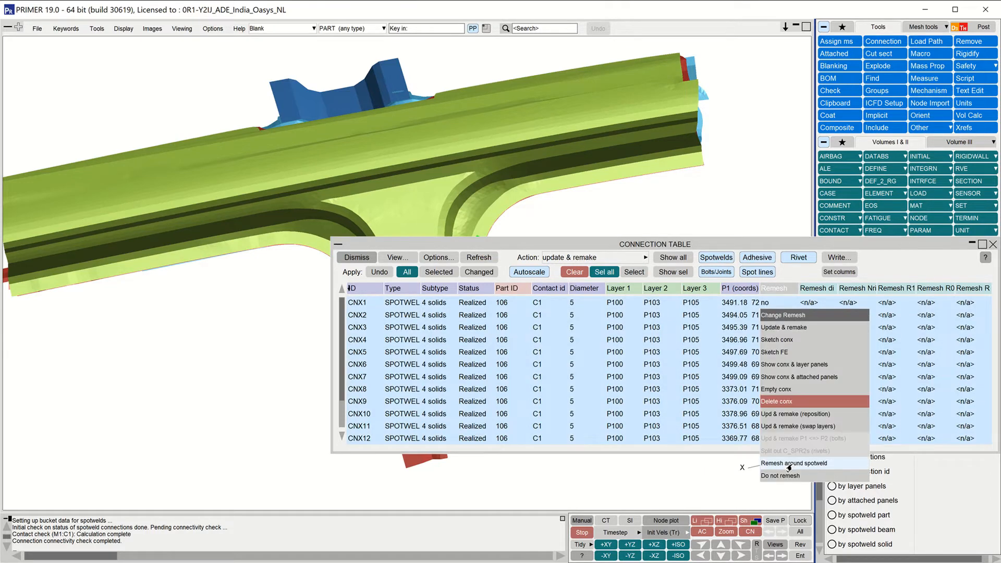
left_click(790, 468)
Step: Set Remesh Nrings to 1 and the Remesh R1 diameter to 10 for all spotwelds
left_click(847, 304)
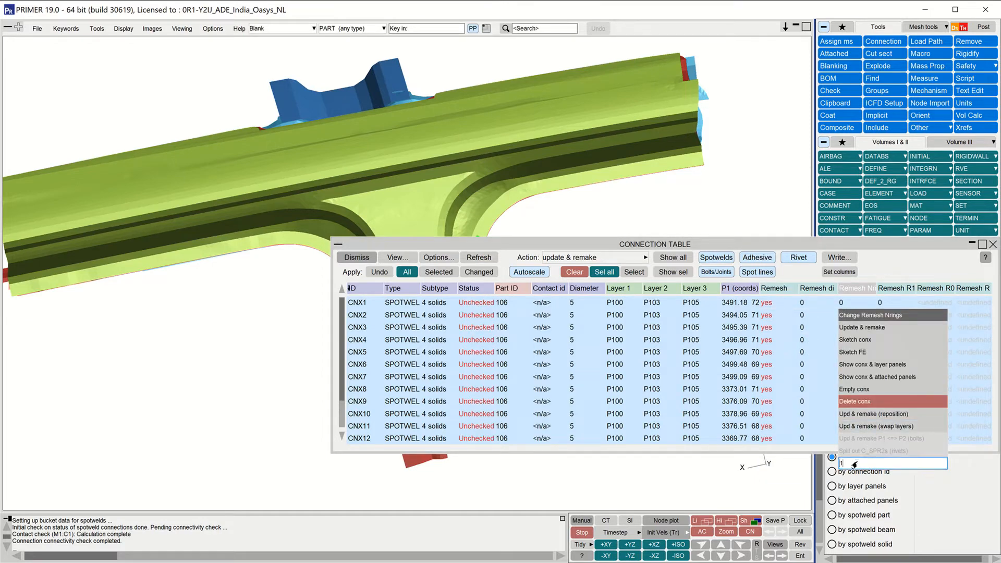
type("1")
key("Return")
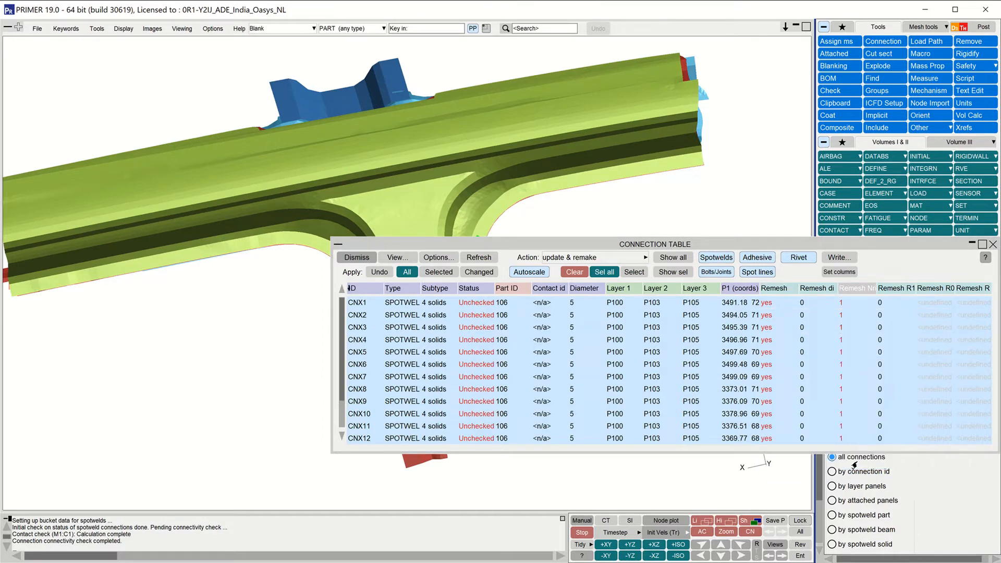
left_click(893, 302)
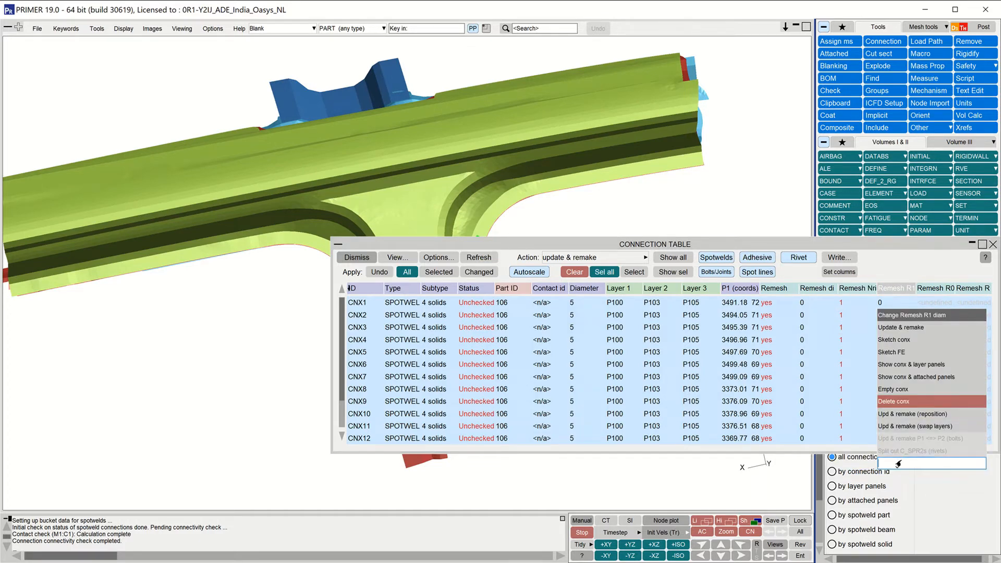
type("10")
key("Return")
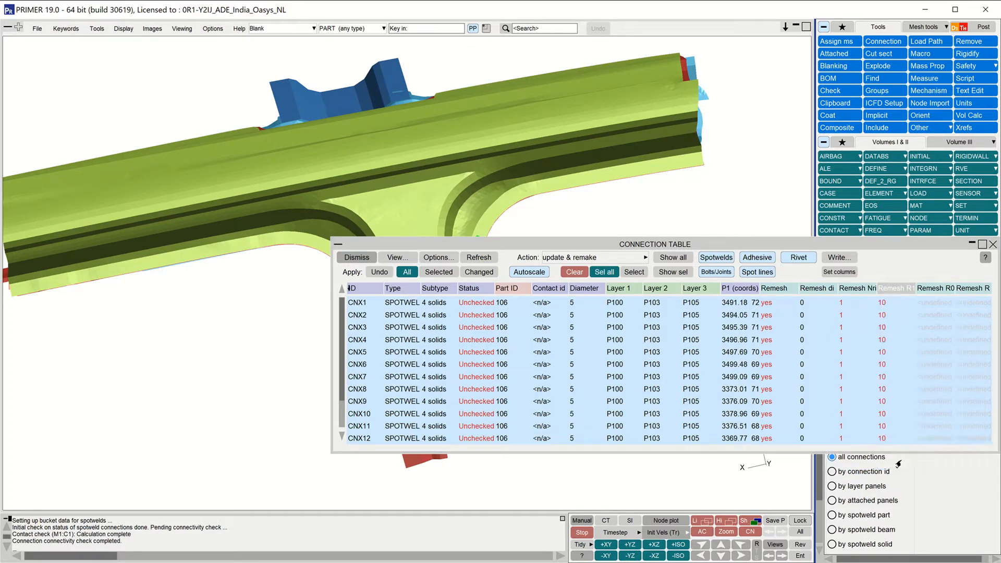
Step: Assign Remesh R0 PID 485 and R1 PID 486 to all spotwelds, and update and remake the selected connections
left_click(937, 303)
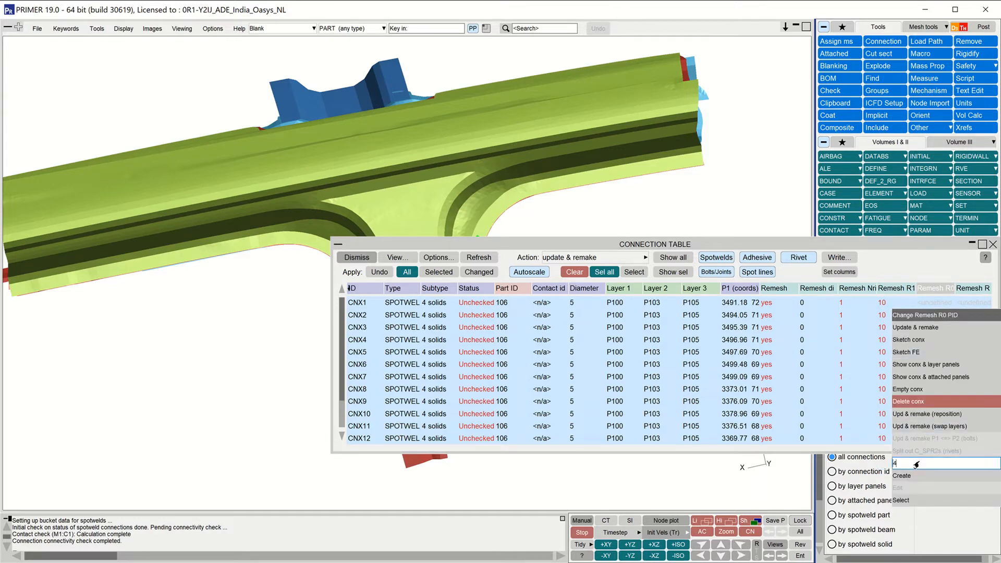
key("Return")
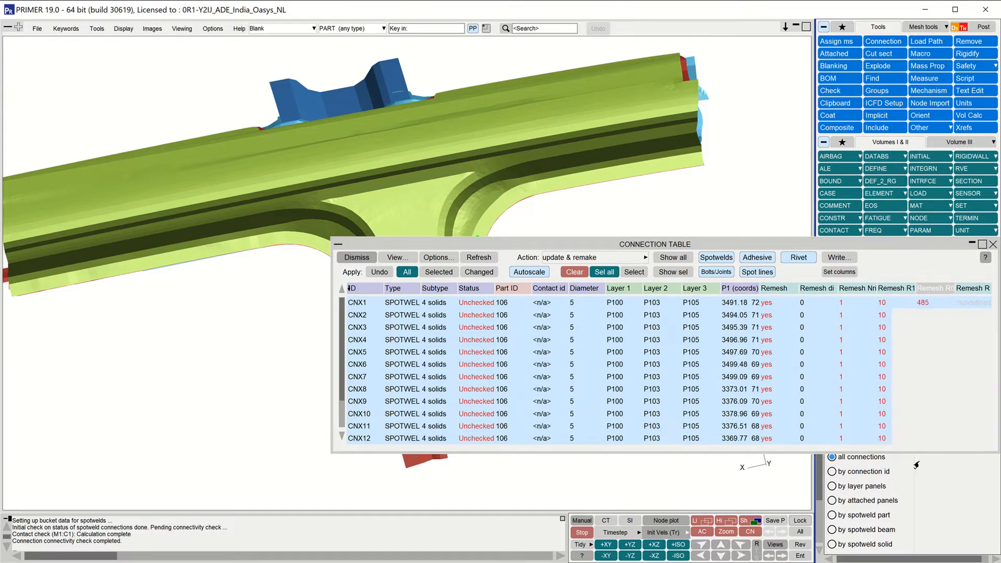
left_click(964, 315)
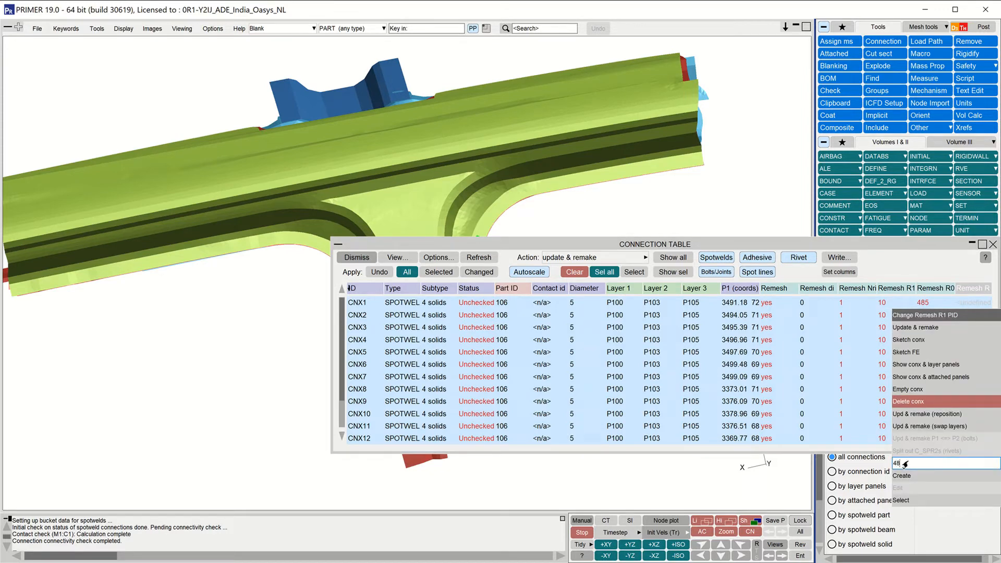
key("Return")
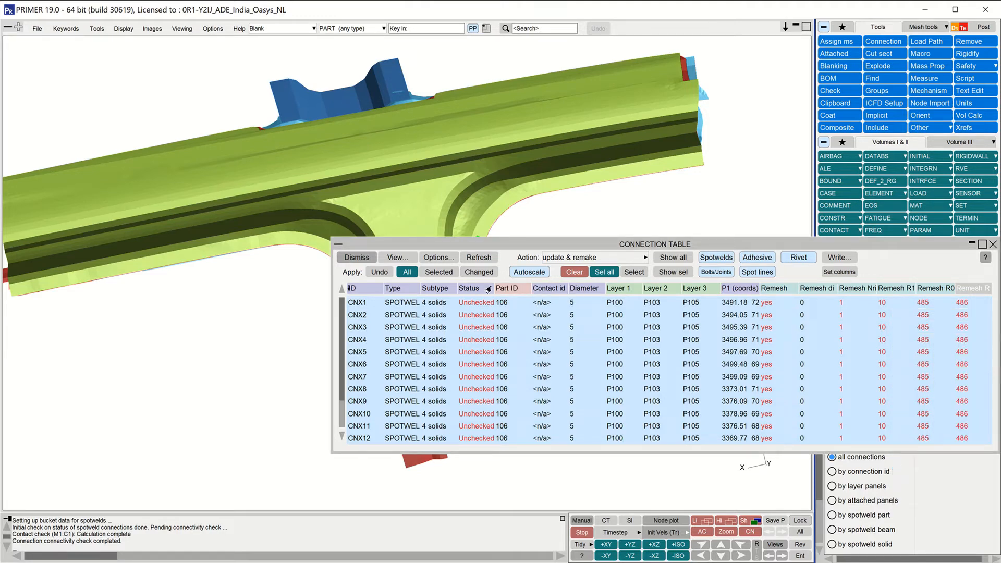
left_click(433, 273)
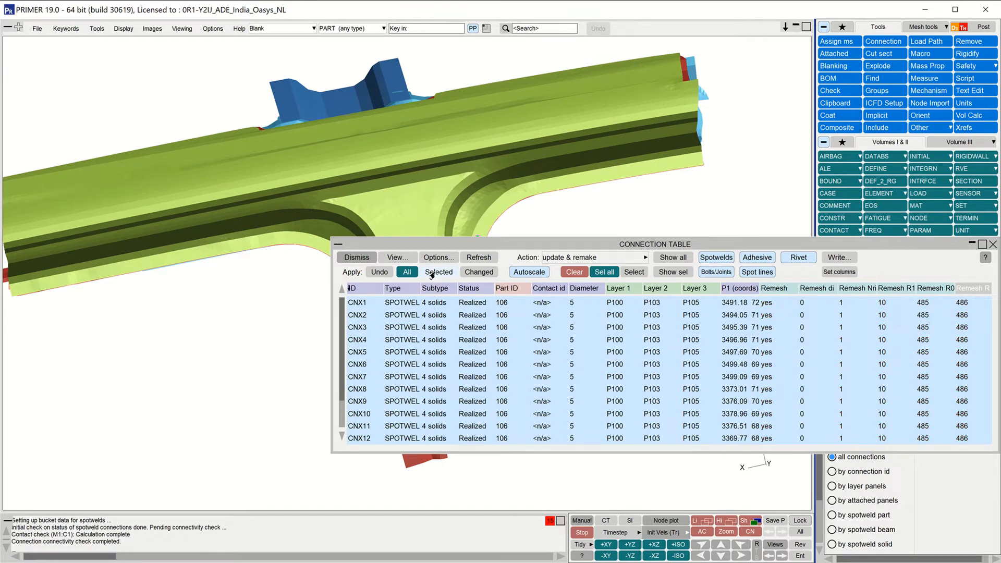
left_click(361, 258)
Step: Show the element mesh lines and examine the remeshed rings around the spotwelds on both flanges of Panel A
scroll(380, 309, "up", 5)
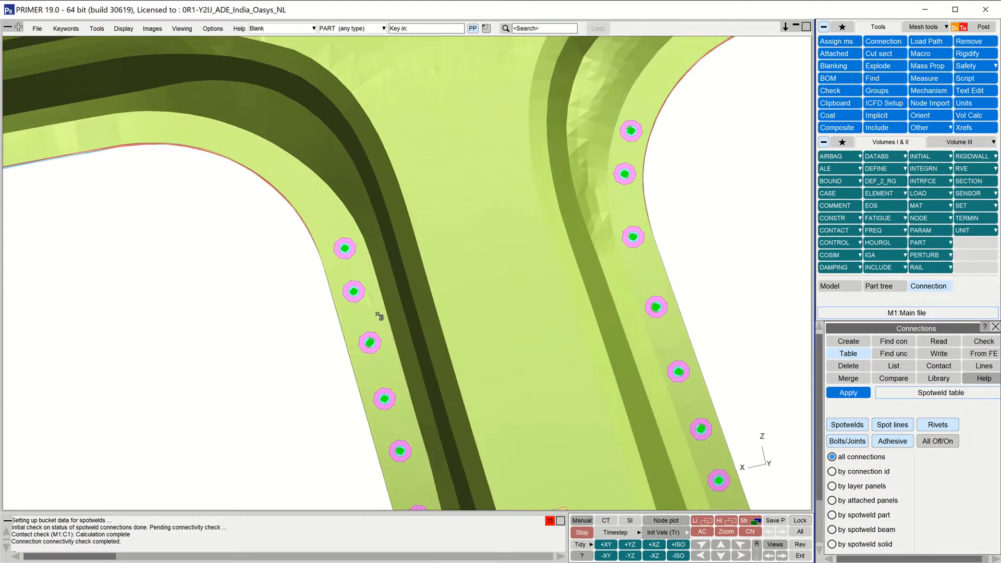
scroll(358, 271, "up", 4)
scroll(357, 272, "down", 3)
key("comma")
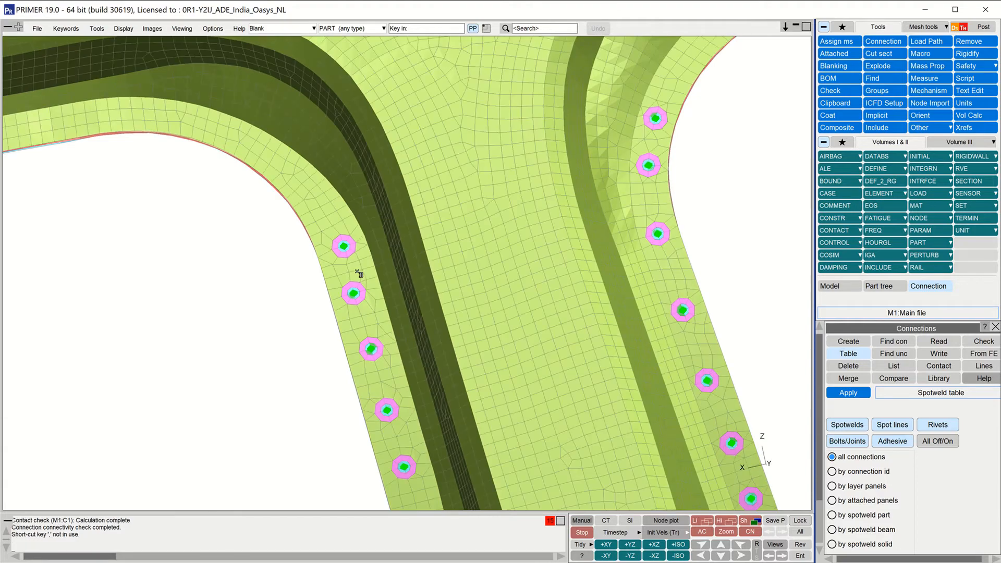
scroll(333, 224, "down", 2)
scroll(333, 224, "down", 3)
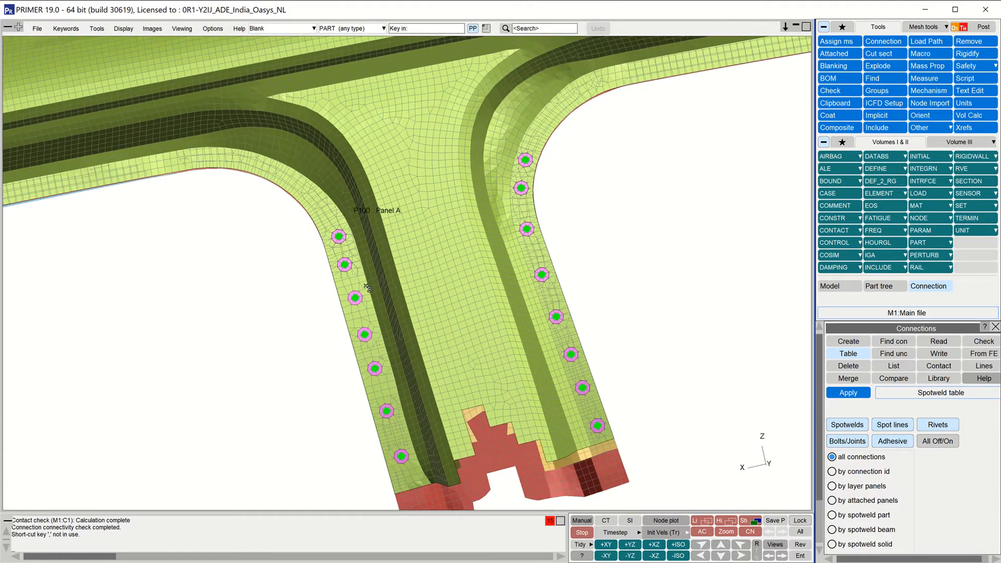
left_click_drag(371, 292, 458, 264, "shift")
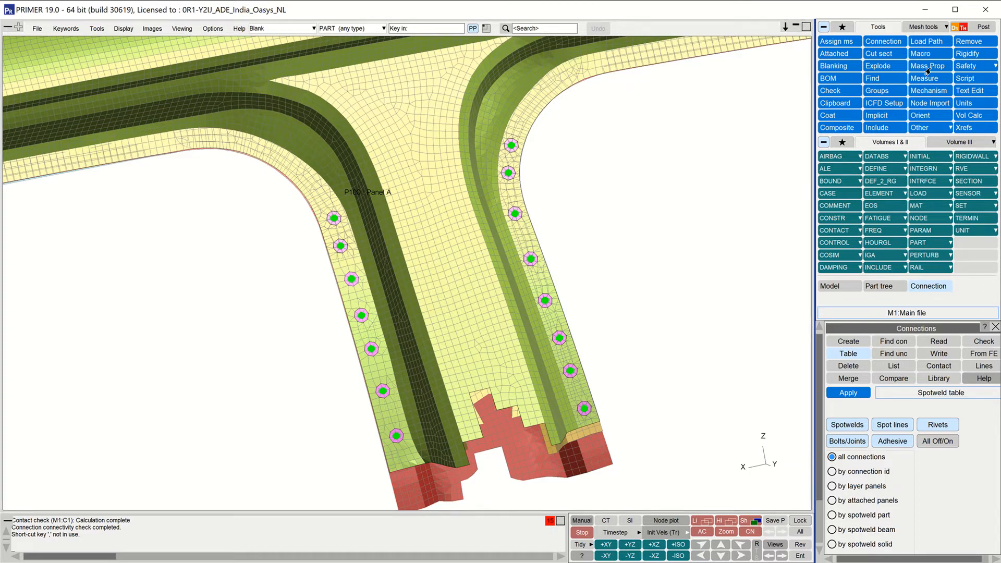
Step: Load the script find_tria_elements_around_spotwelds.js from the HAZ_remesh_bursts folder and run it
left_click(964, 79)
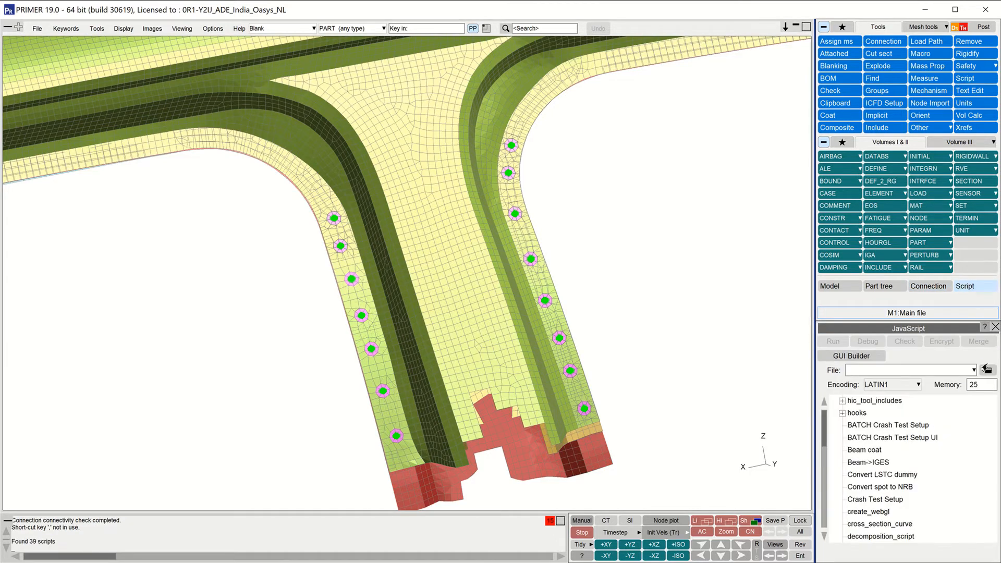
left_click(988, 370)
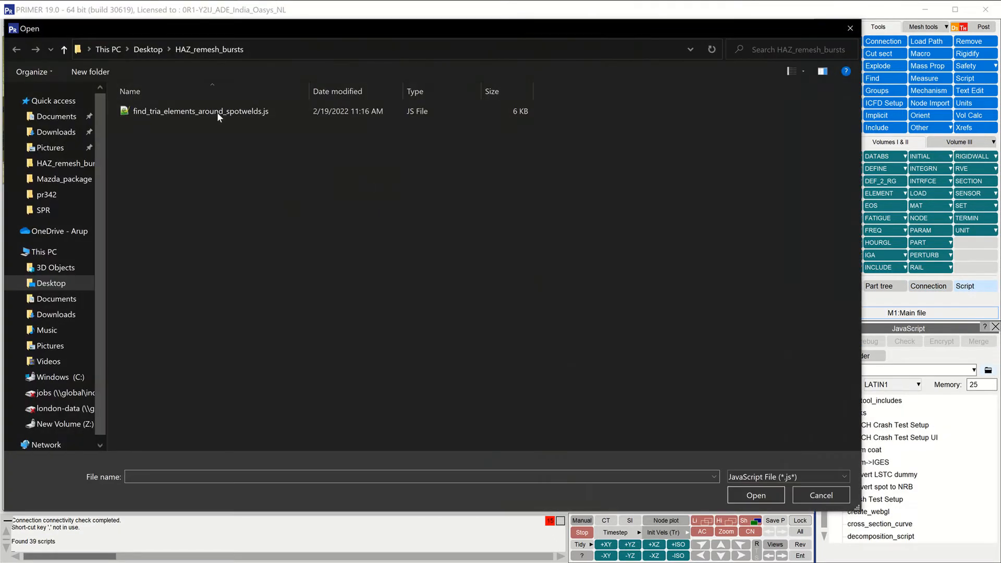
double_click(217, 111)
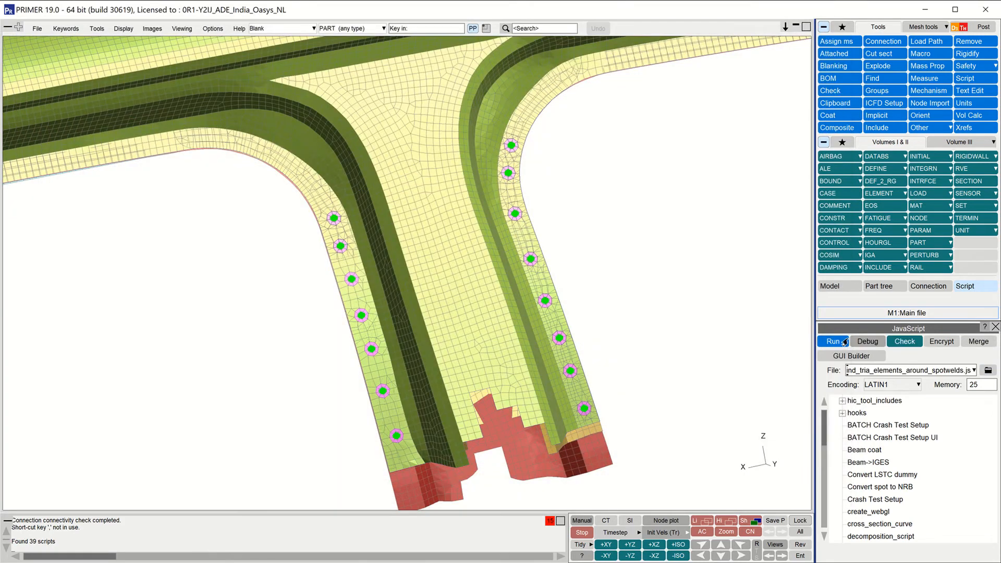
left_click(844, 342)
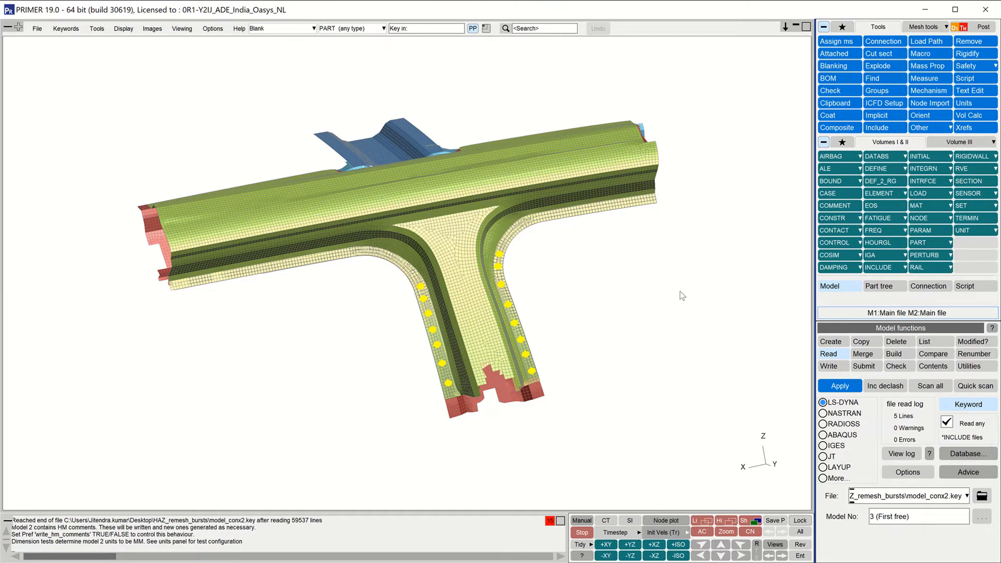
Step: Bring up the connection table listing all connections of model 2
left_click(883, 42)
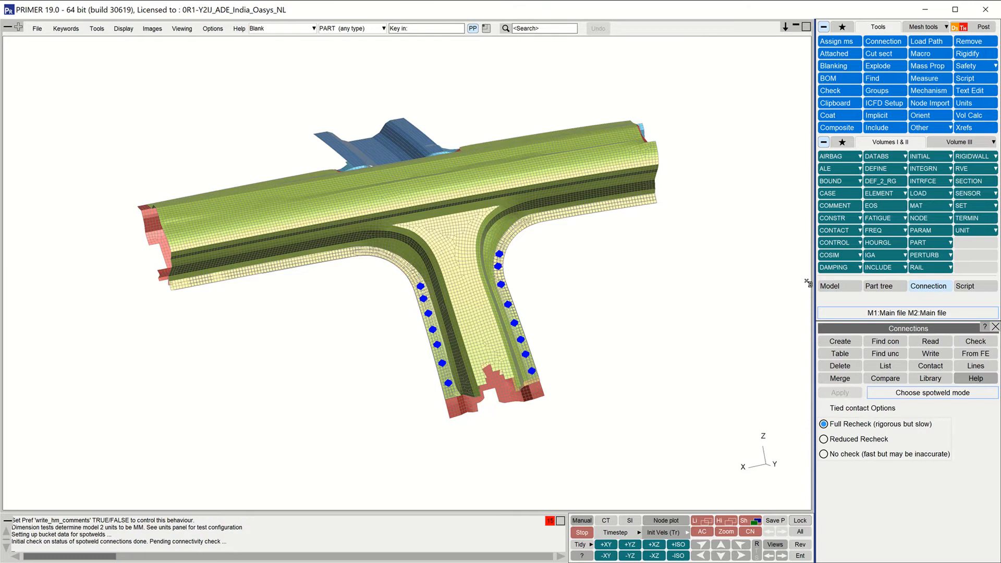
left_click(840, 353)
left_click(850, 392)
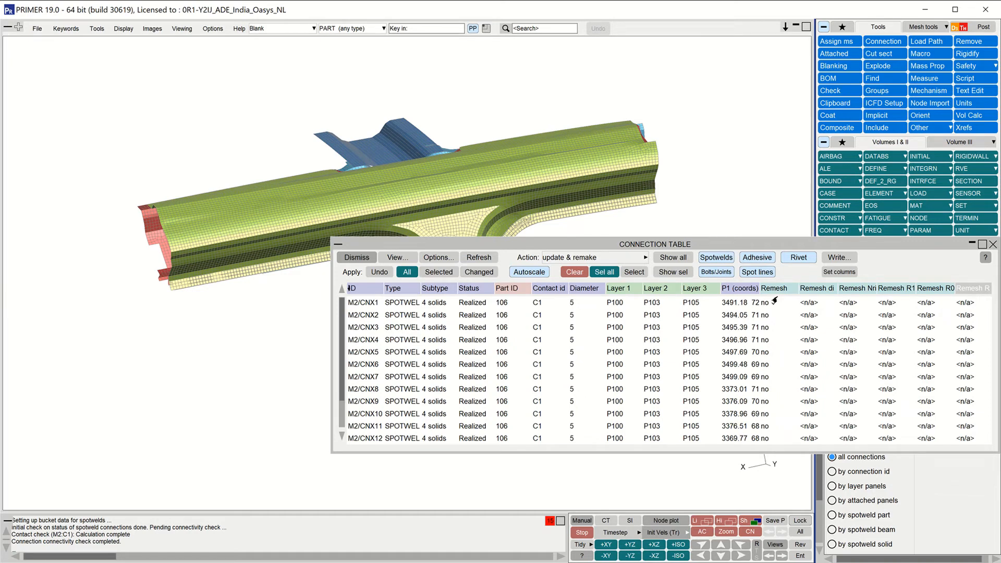
Step: Enable remeshing around all of model 2's spotwelds and set their Remesh Nrings to 1
left_click(606, 272)
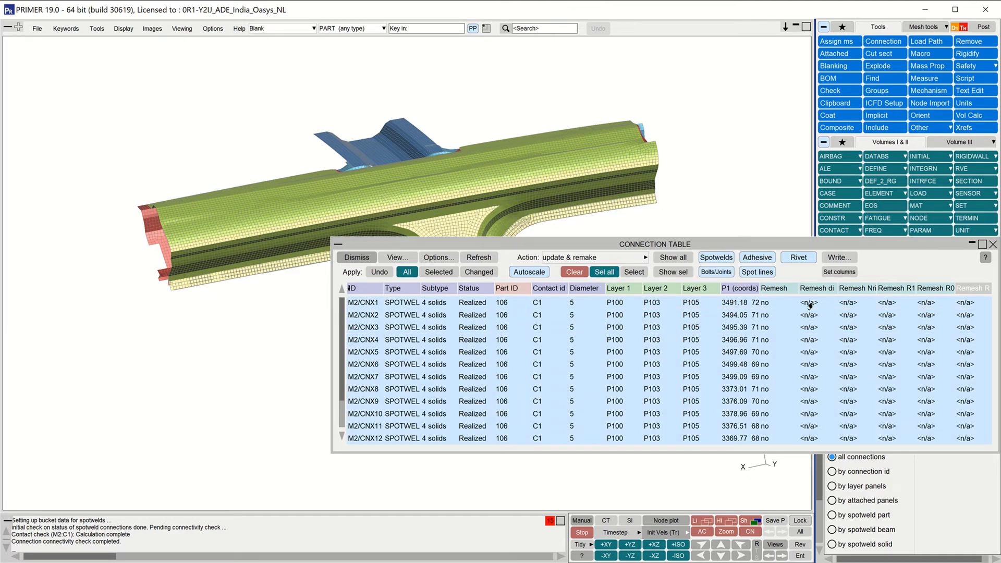
left_click(775, 304)
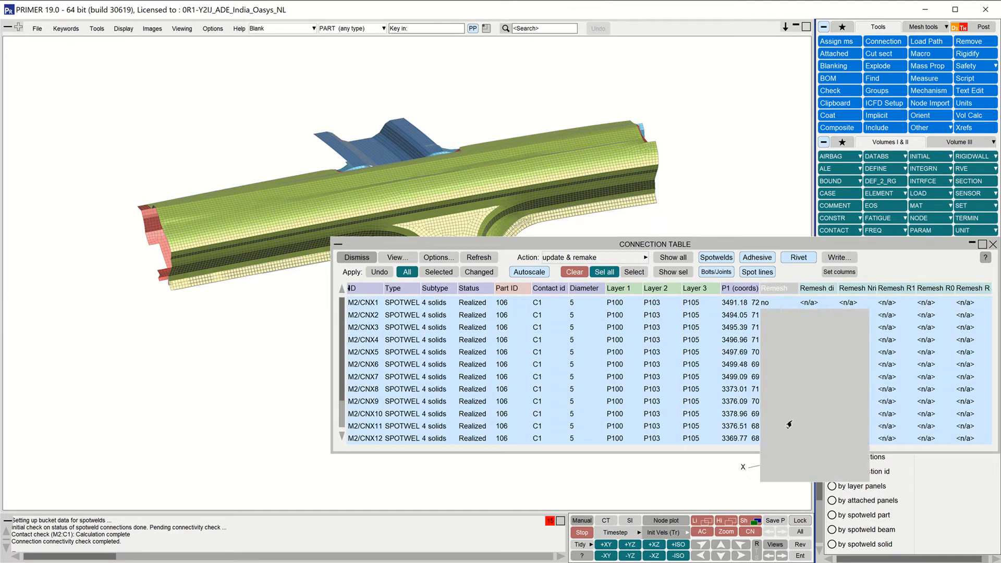
left_click(788, 463)
left_click(851, 304)
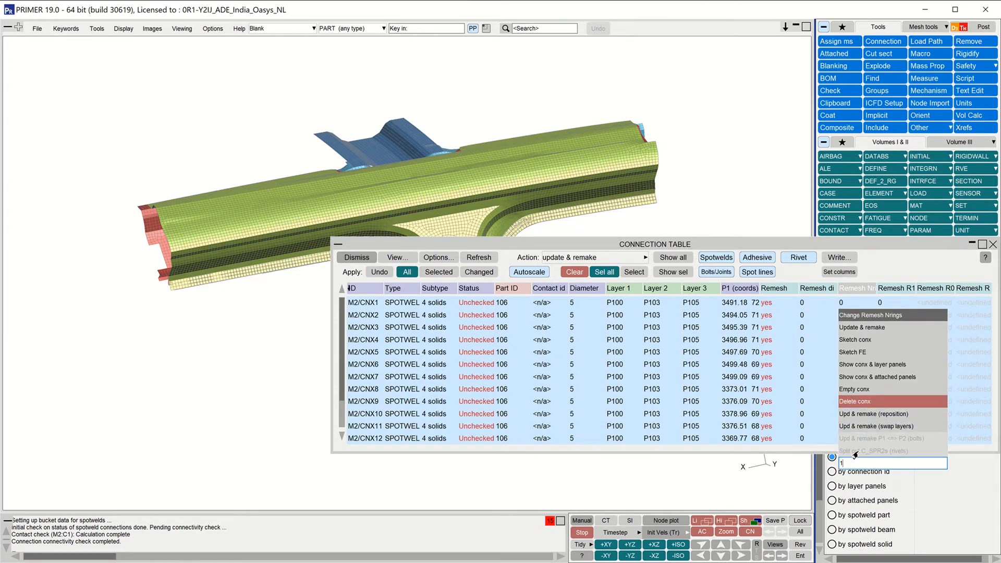
key("Return")
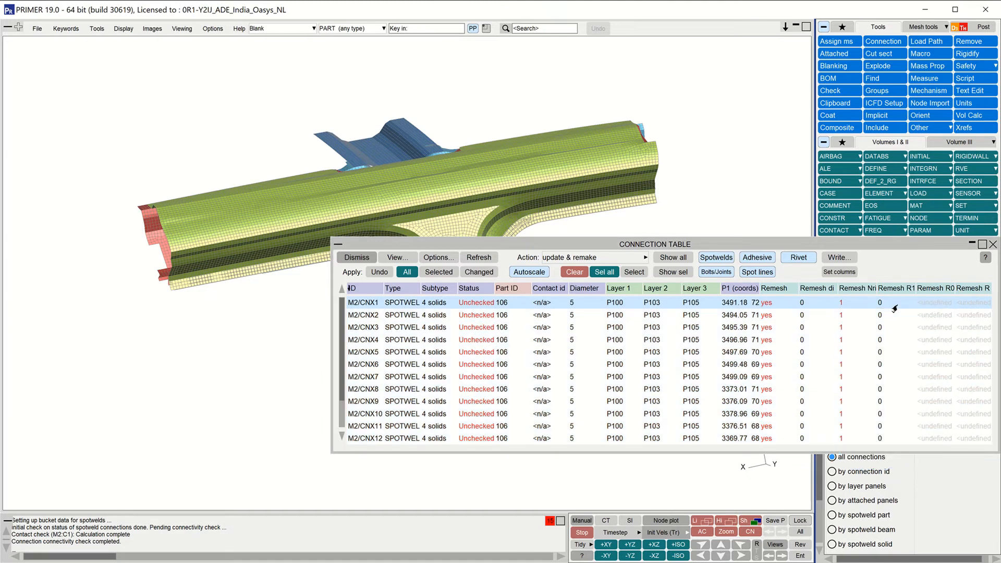
Step: Set the Remesh R1 diameter of connection M2/CNX1 to 10
left_click(892, 305)
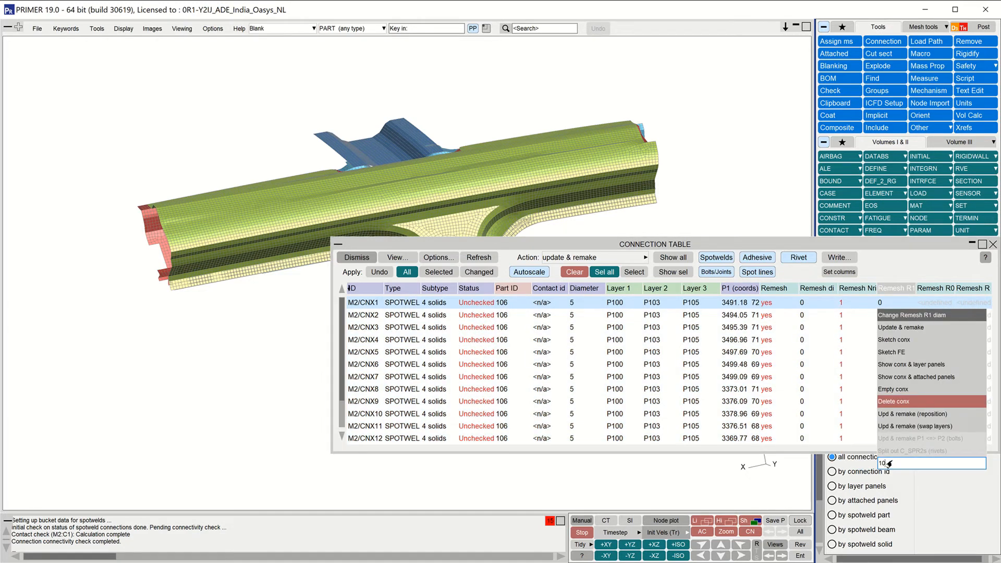
type("10")
key("Return")
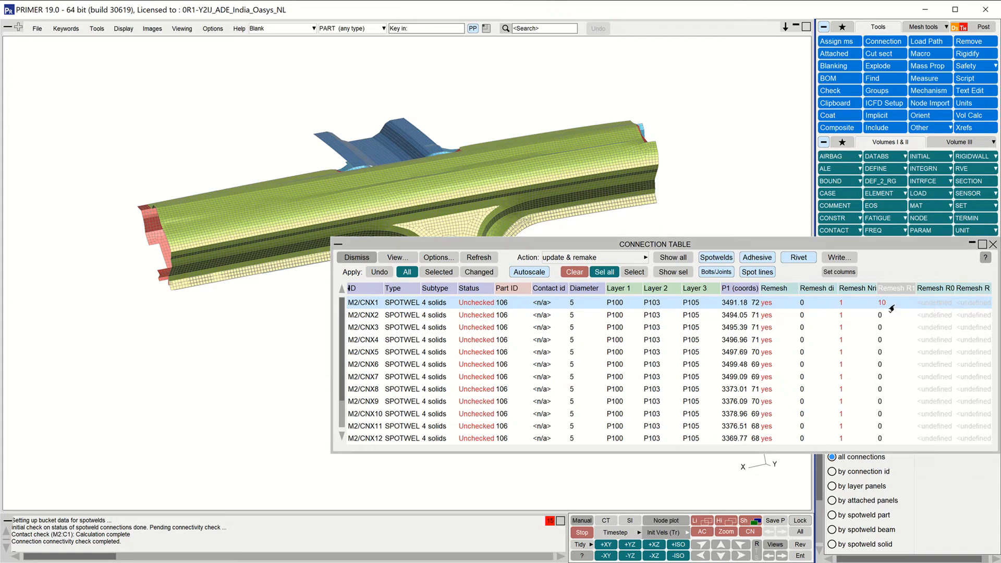
Step: Set the Remesh R1 diameter to 10 for all connections in the table
left_click(604, 272)
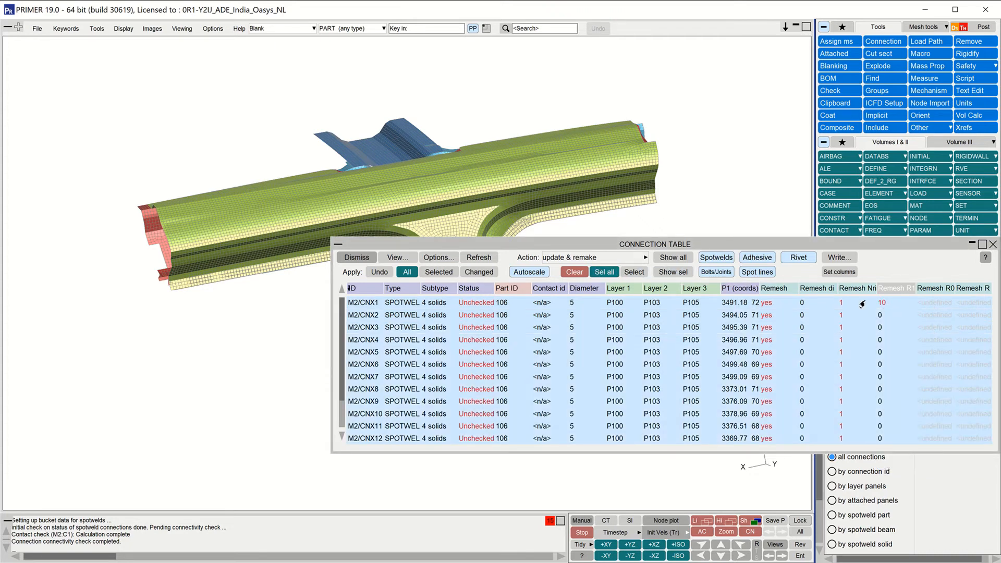
left_click(841, 305)
left_click(882, 303)
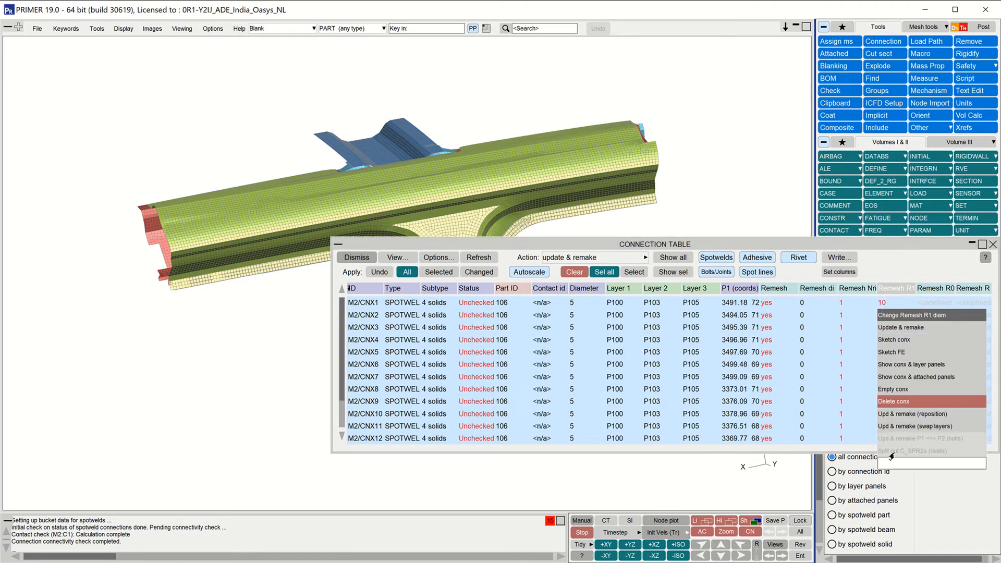
key("Return")
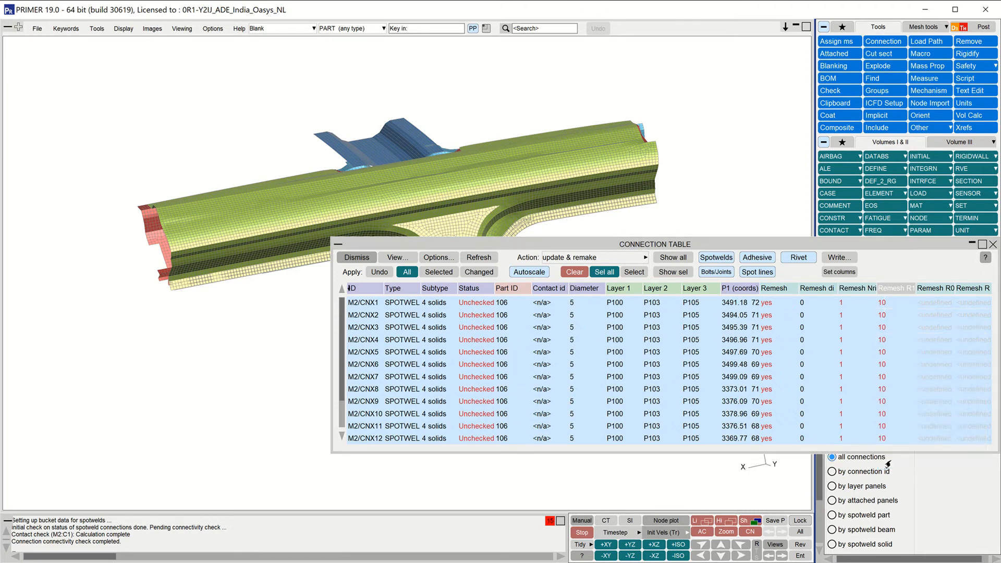
Step: Assign Remesh R0 PID 485 and Remesh R1 PID 486 to all selected connections
left_click(934, 306)
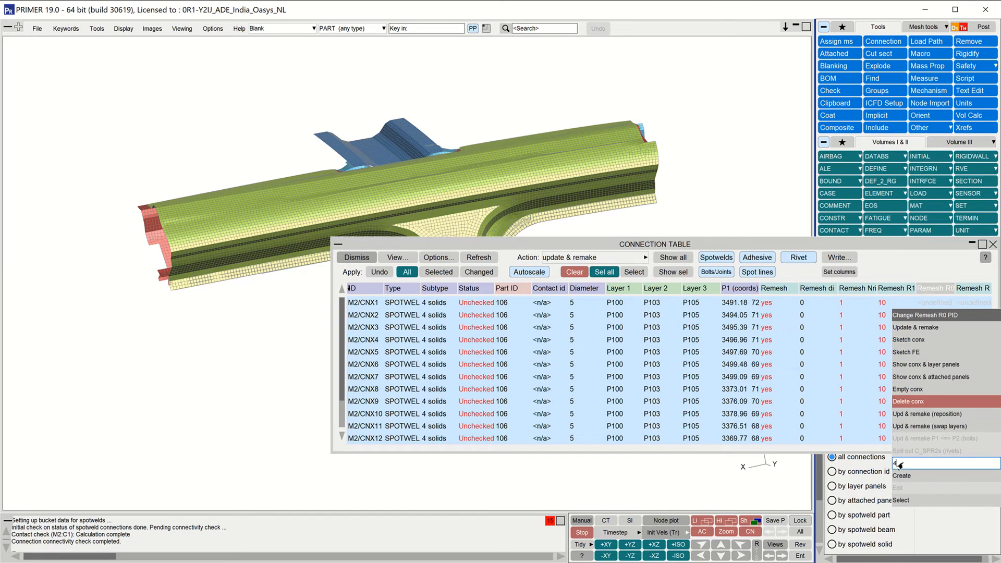
key("Return")
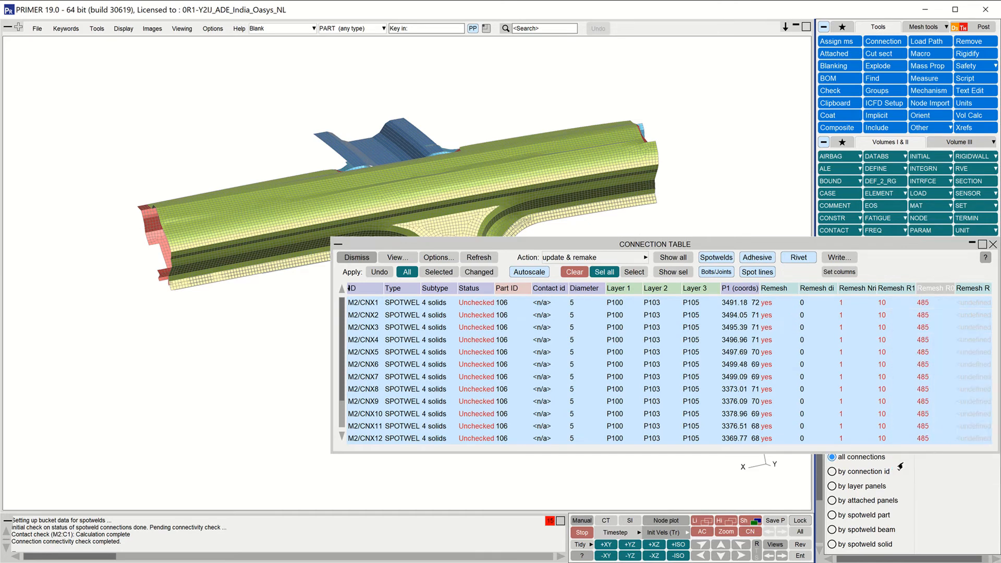
left_click(968, 309)
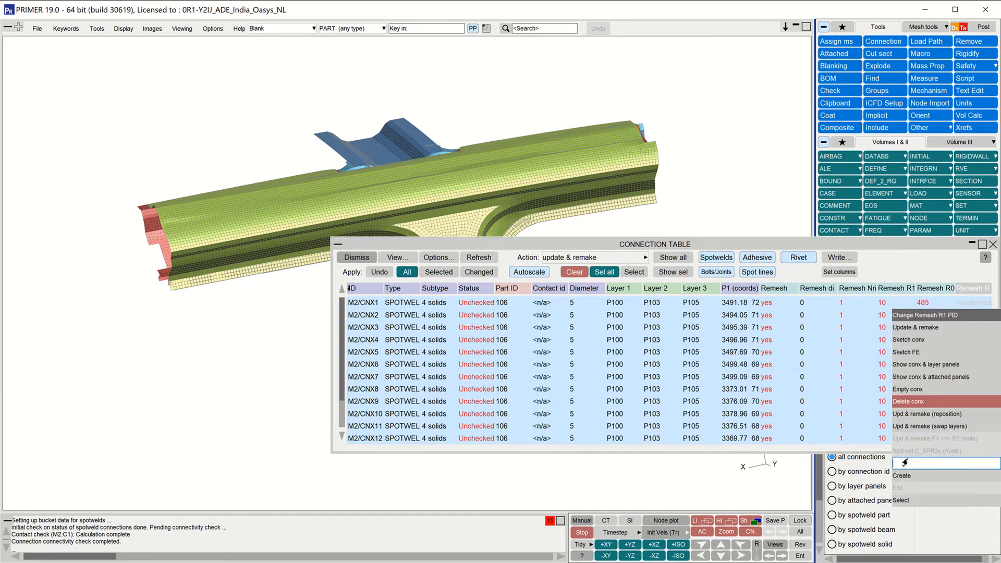
type("486")
key("Return")
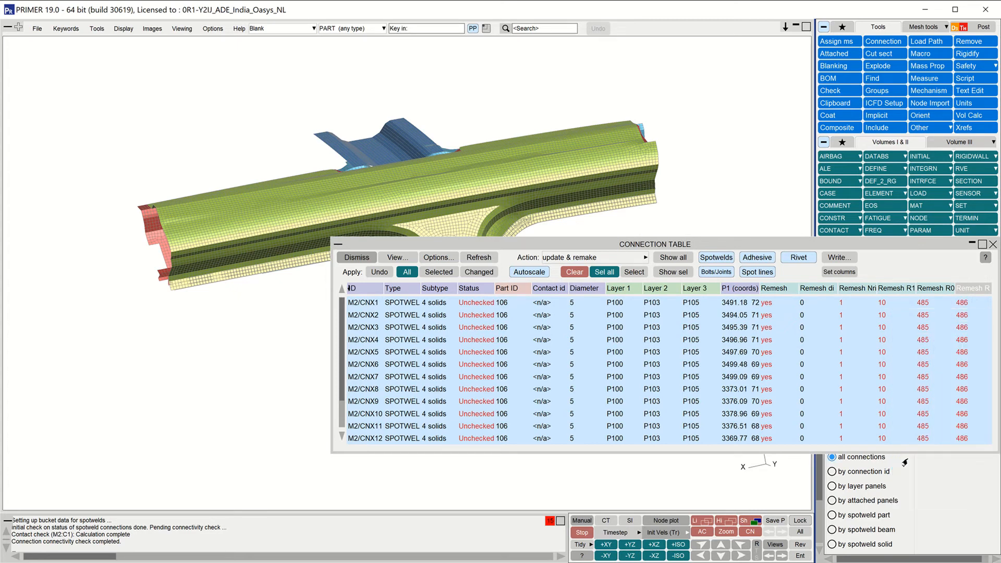
Step: Enable HAZ mesh reconstruct in the spotweld creation options with an element size of 4.5
left_click(434, 258)
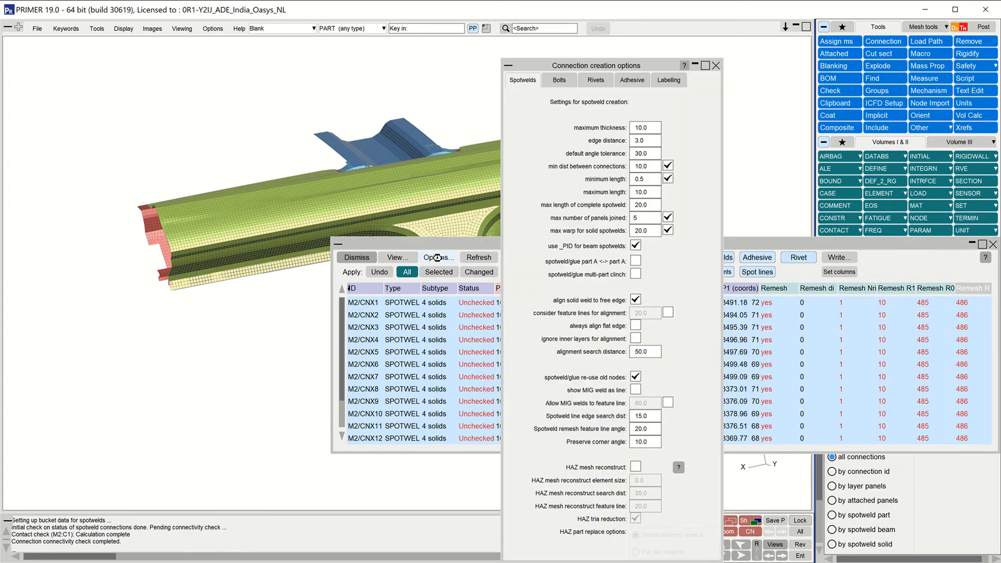
left_click(633, 466)
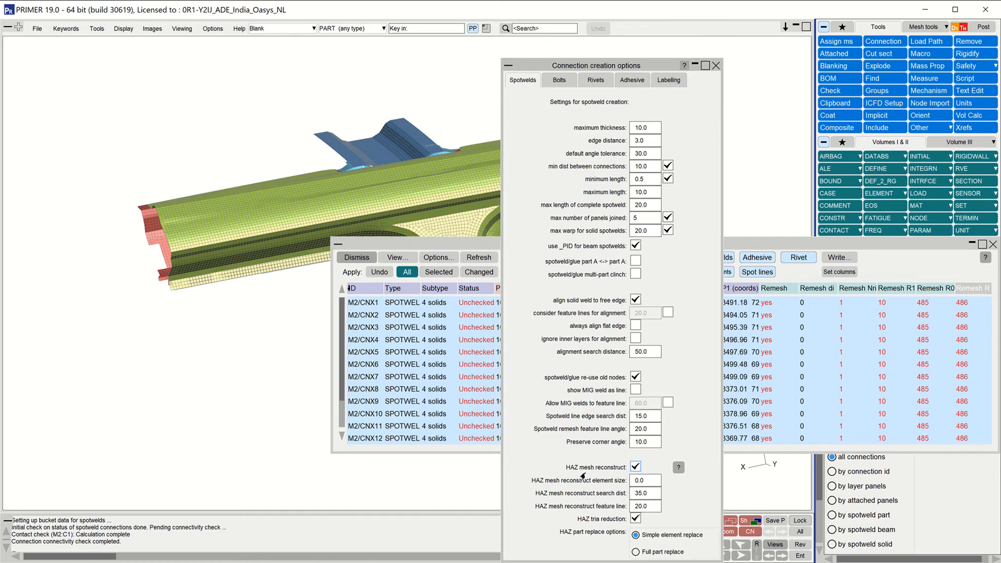
double_click(640, 481)
type("4.5")
left_click(714, 67)
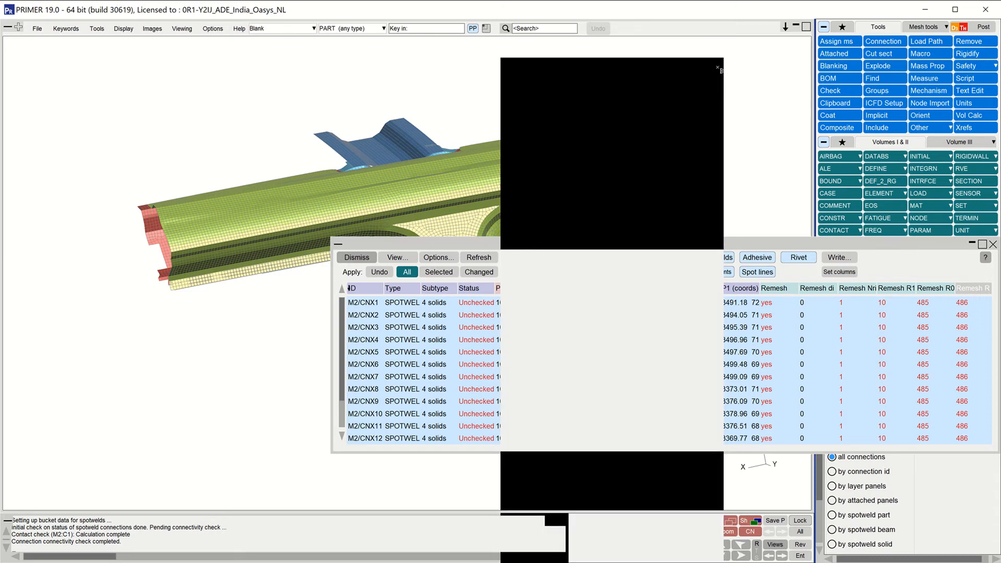
Step: Update and remake the selected connections, and redisplay the complete model around the remeshed spotwelds
left_click(439, 272)
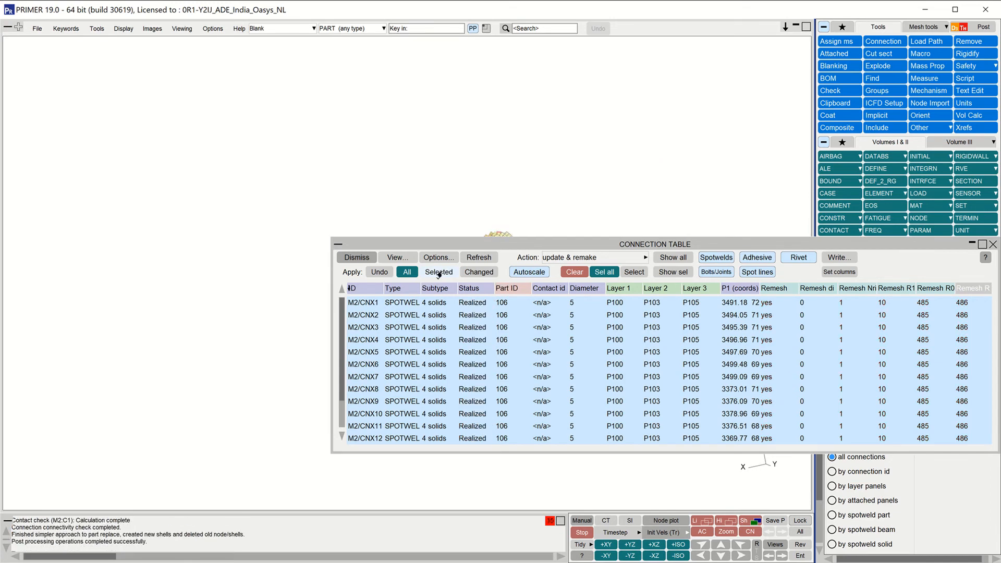
left_click(357, 257)
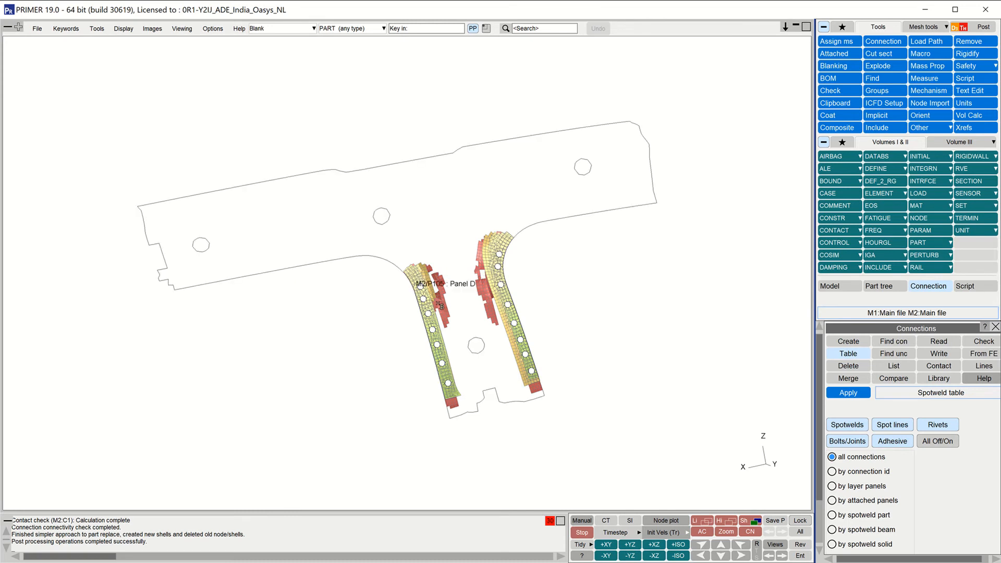
left_click(450, 322)
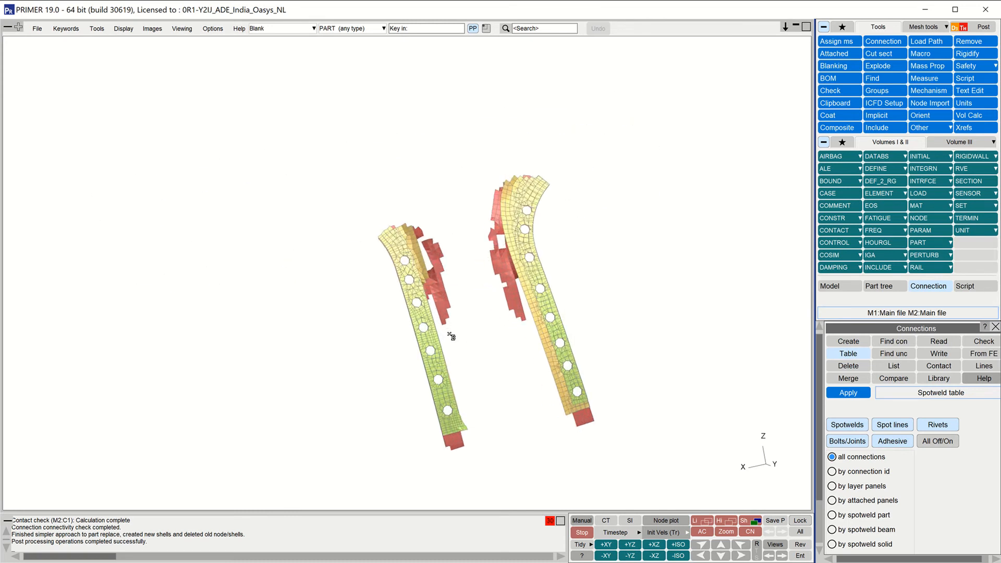
scroll(451, 337, "up", 3)
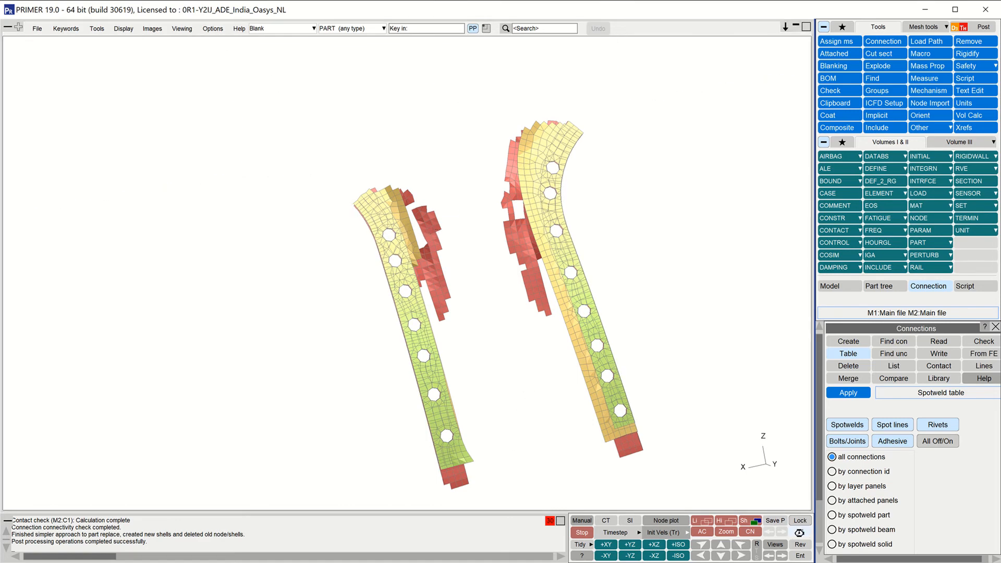
left_click(798, 533)
scroll(393, 330, "up", 3)
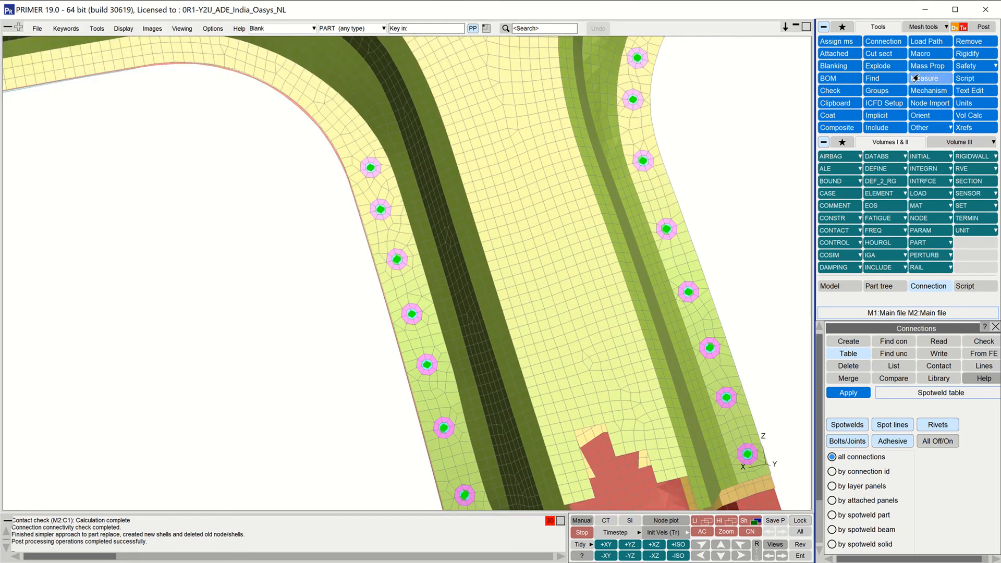
Step: Run the find_tria_elements_around_spotwelds.js script on model M2
left_click(969, 78)
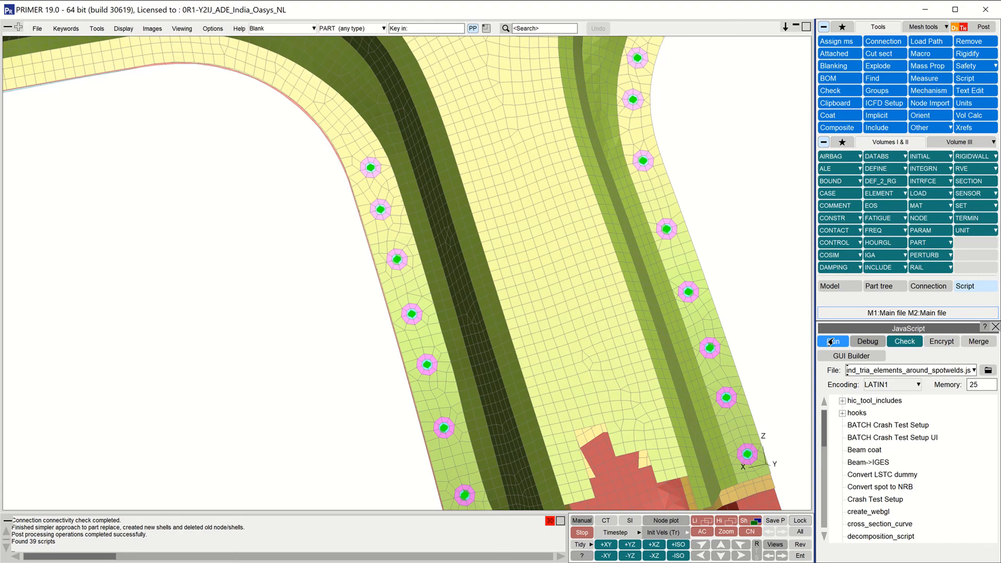
left_click(832, 342)
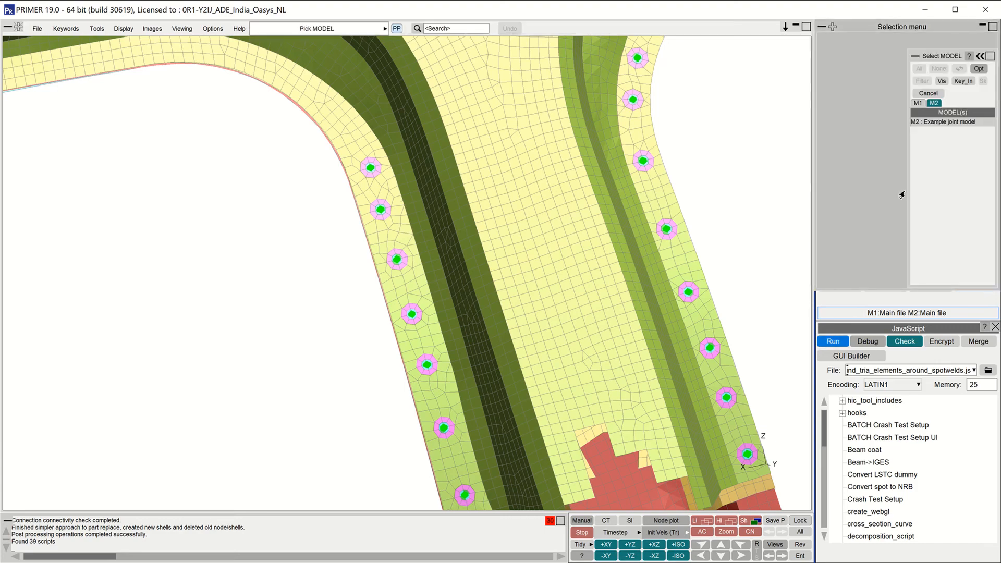
left_click(921, 125)
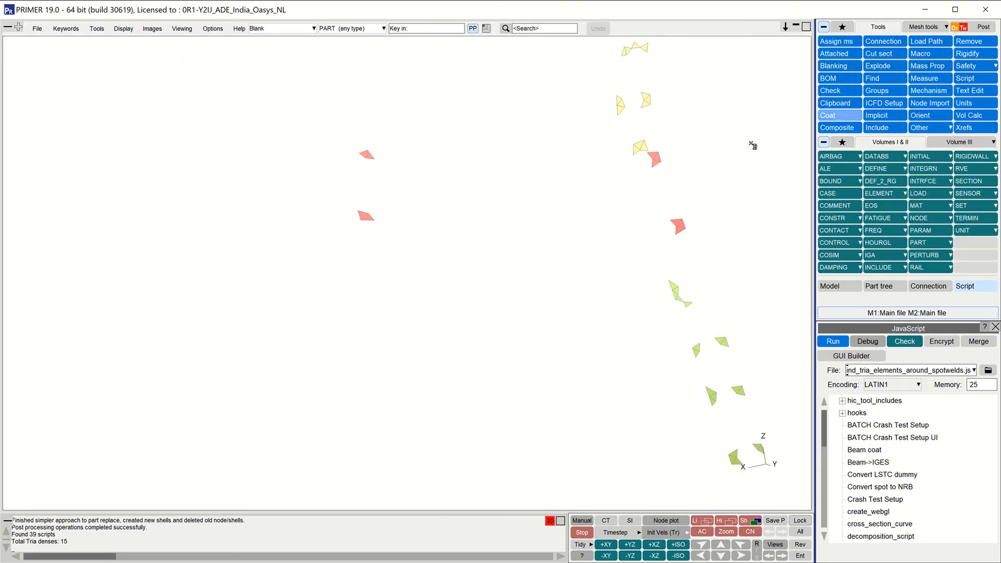